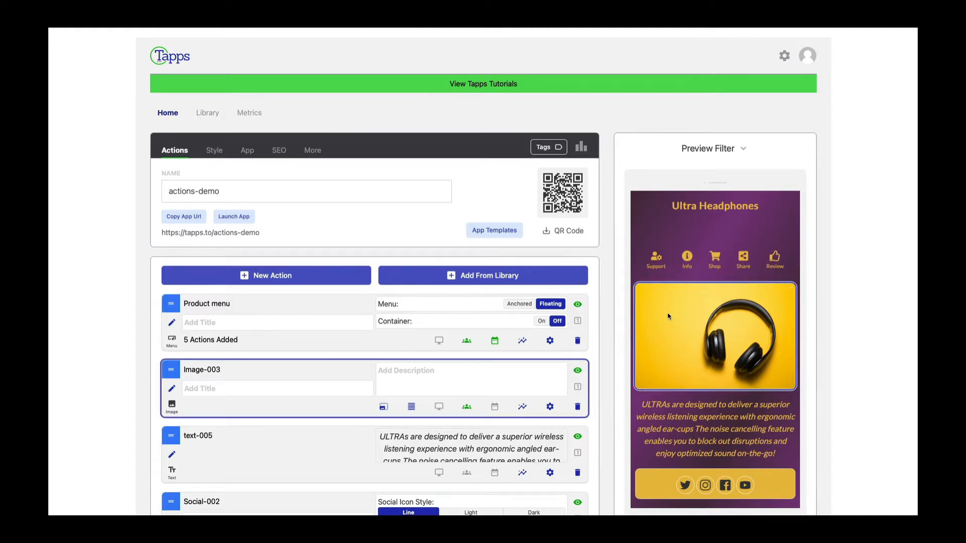
Review the actions that make up the actions-demo app and launch the live app.
scroll(669, 310, down, 3)
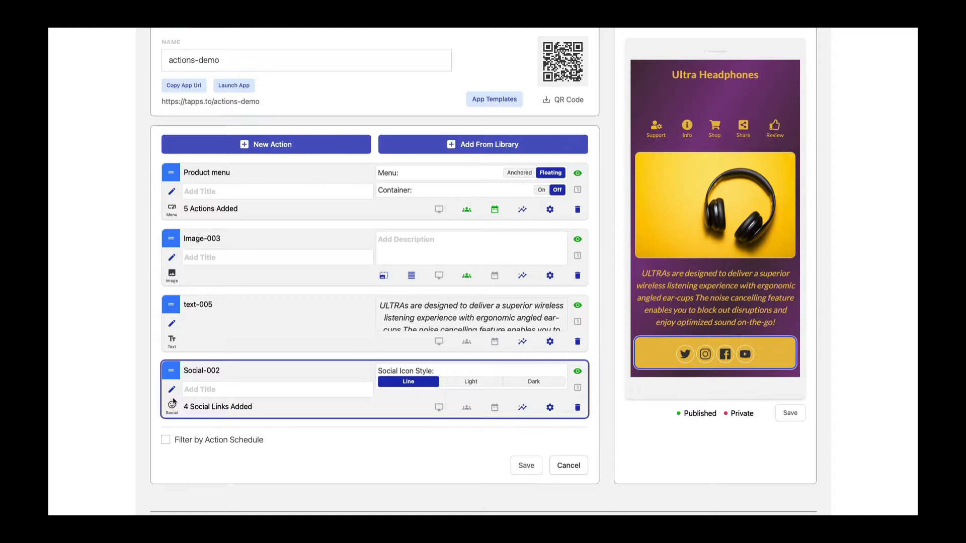
scroll(172, 401, up, 1)
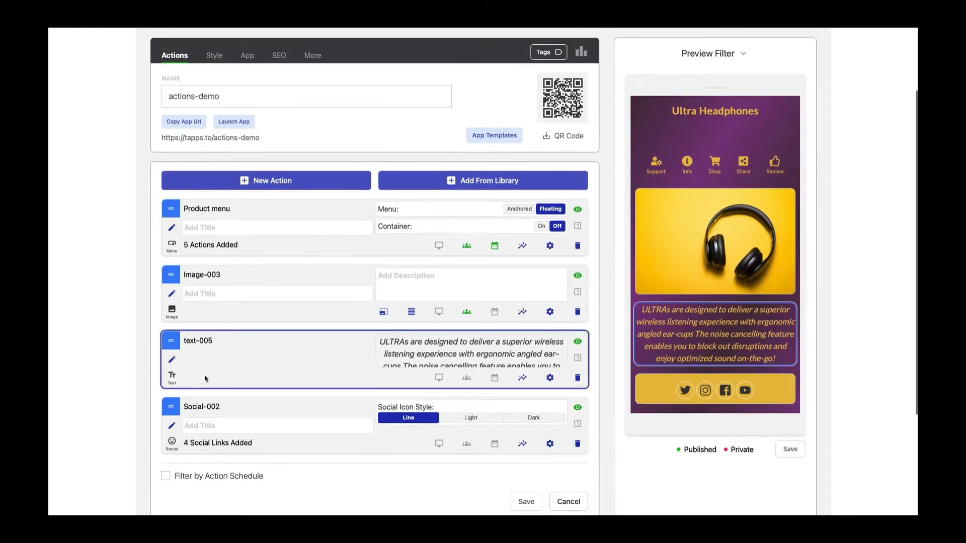
scroll(254, 313, up, 1)
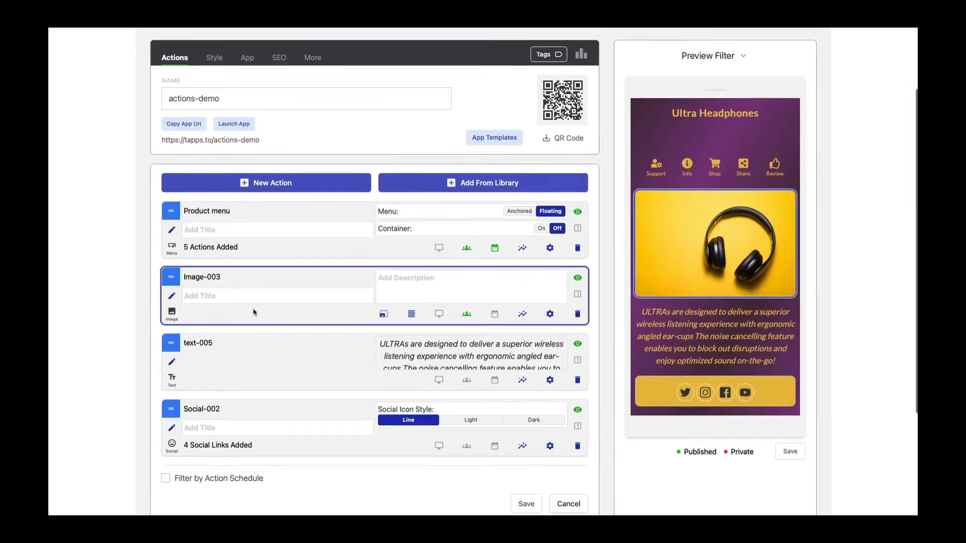
scroll(254, 312, up, 2)
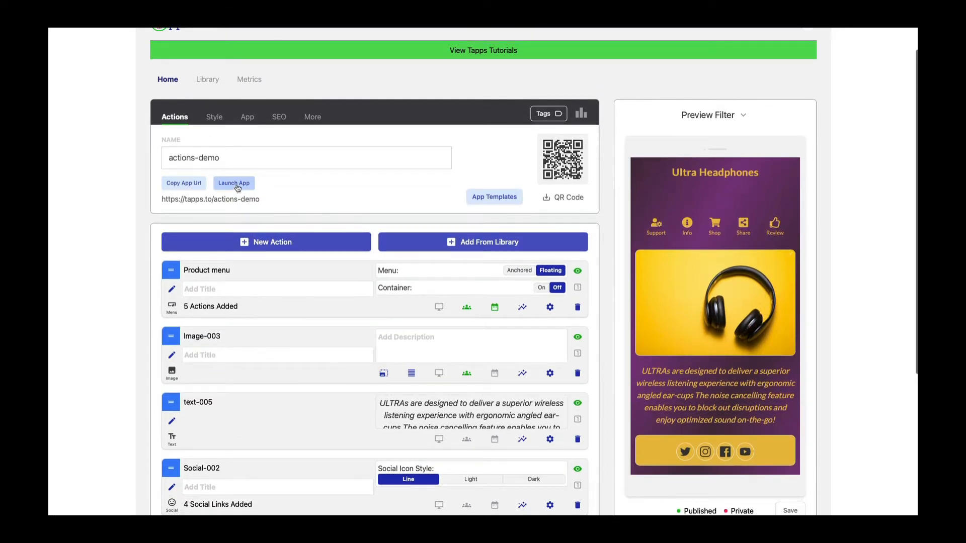
click(234, 183)
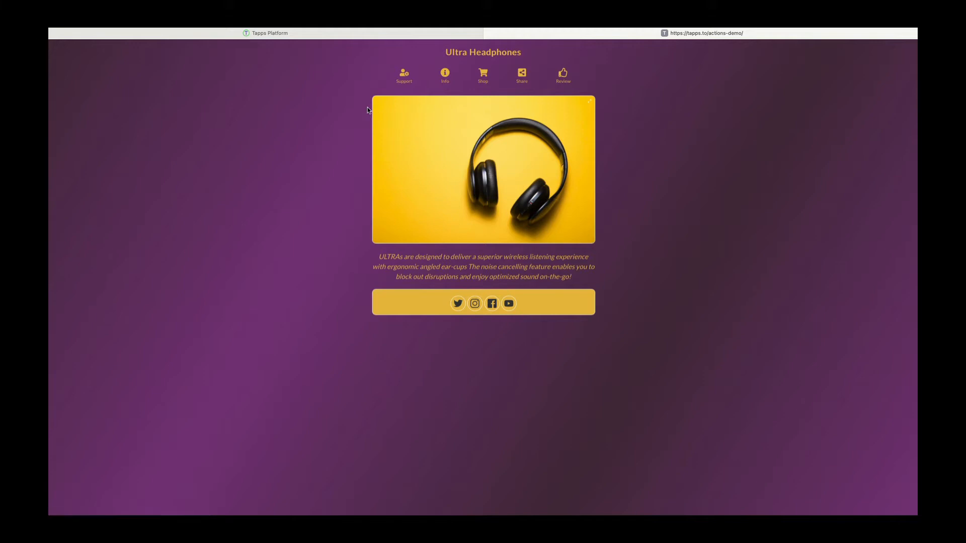
View the live app's Support and Info subpages, returning to the app's home page after each one.
click(404, 76)
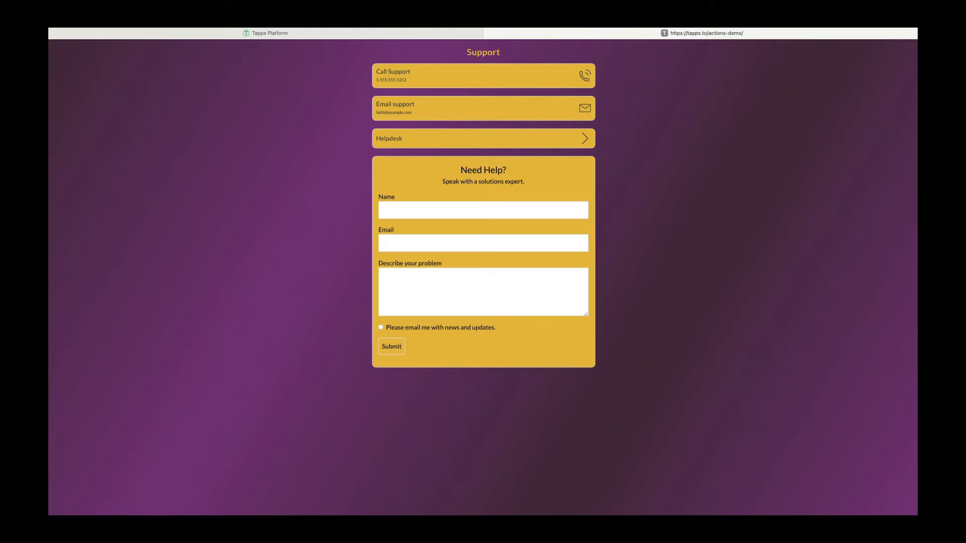
key(super+[)
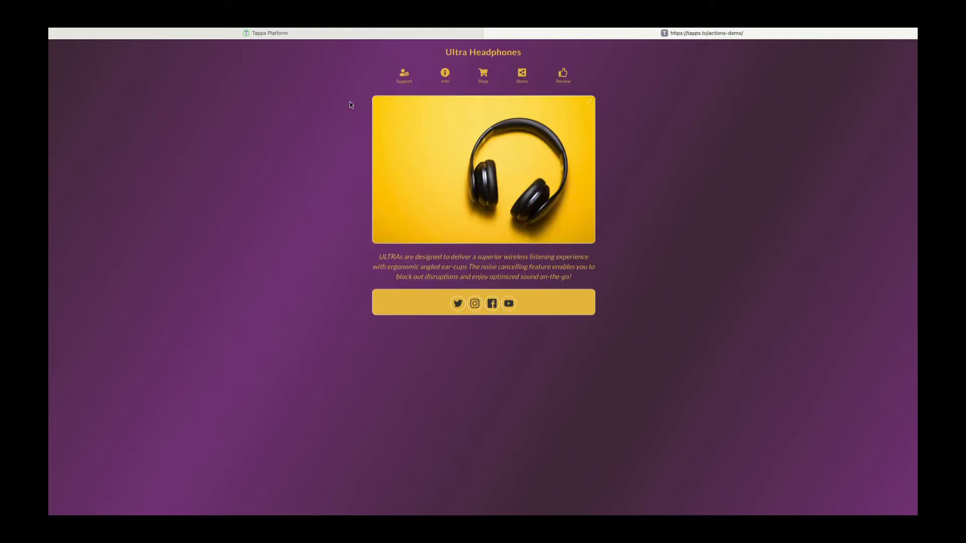
click(444, 76)
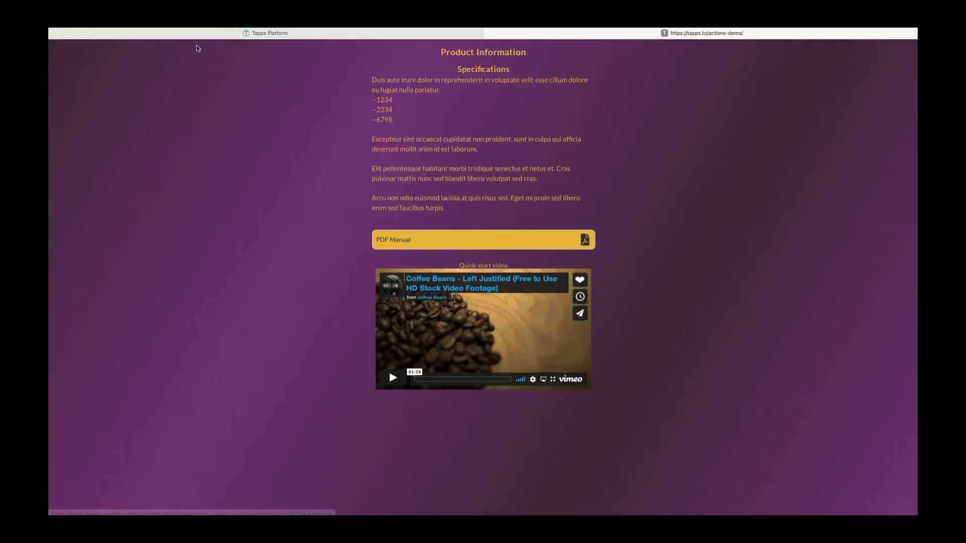
key(super+[)
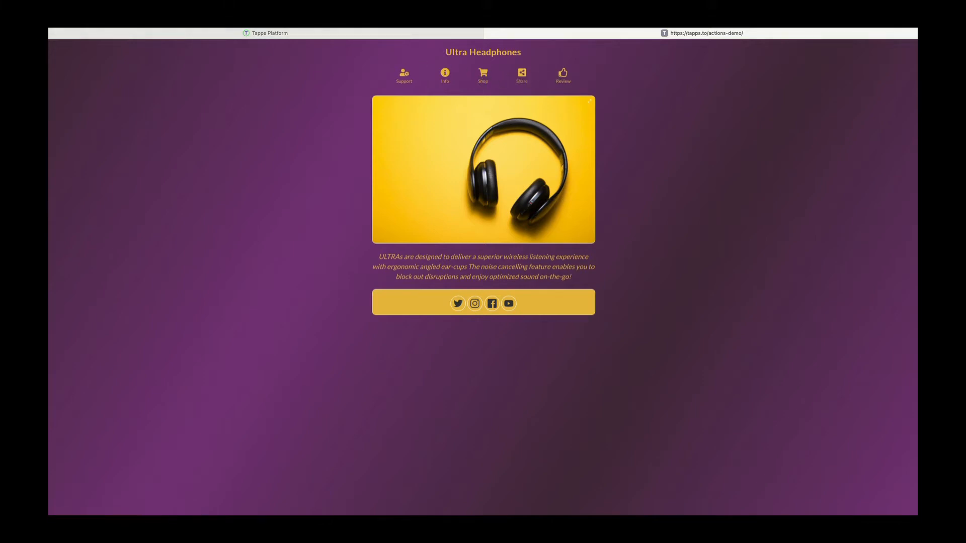
Return to the Tapps Platform page, open the Product menu action for editing and examine its menu labels, icons and added actions.
click(216, 33)
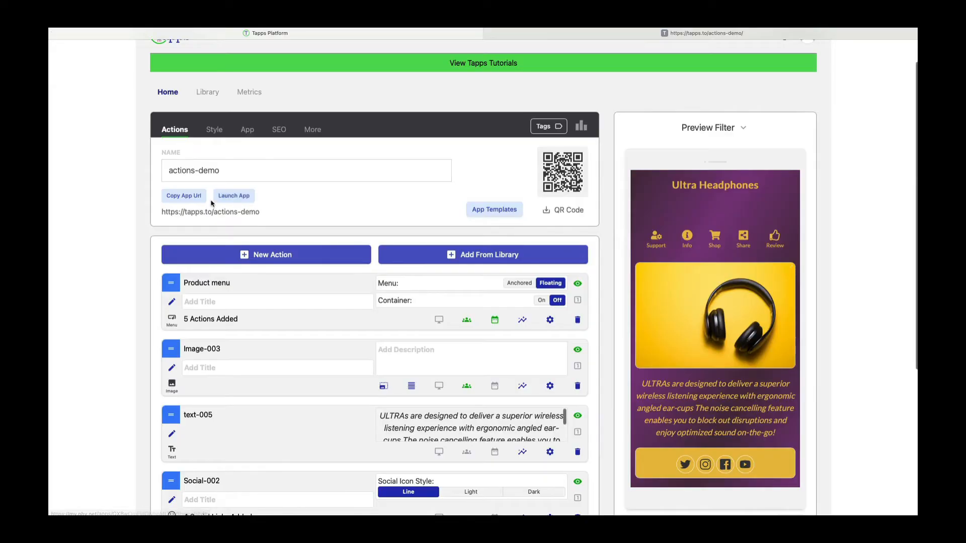
scroll(212, 203, down, 5)
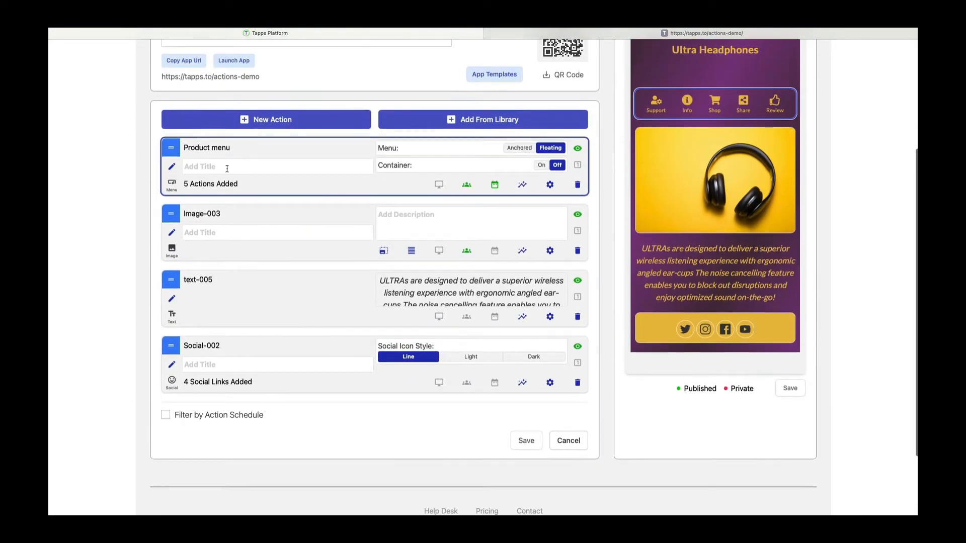
scroll(227, 168, up, 1)
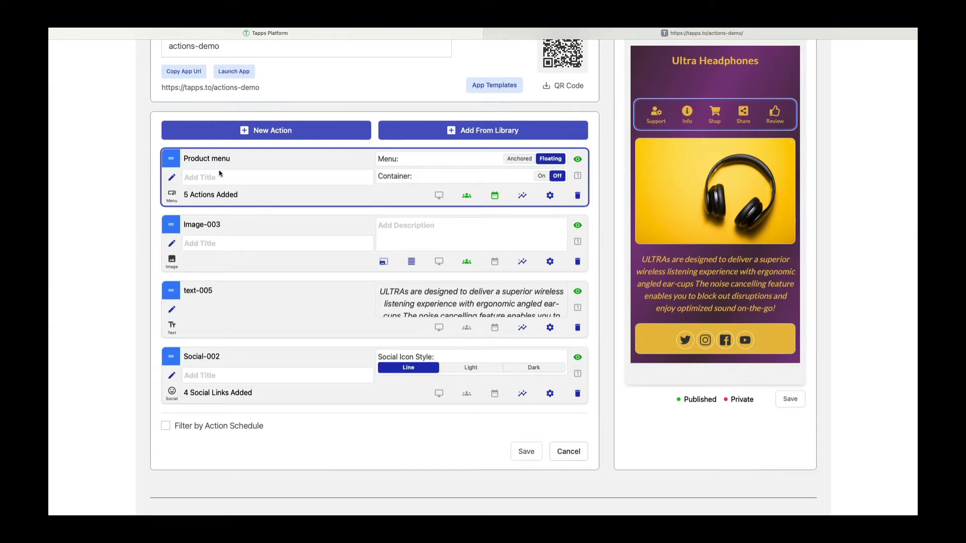
click(175, 180)
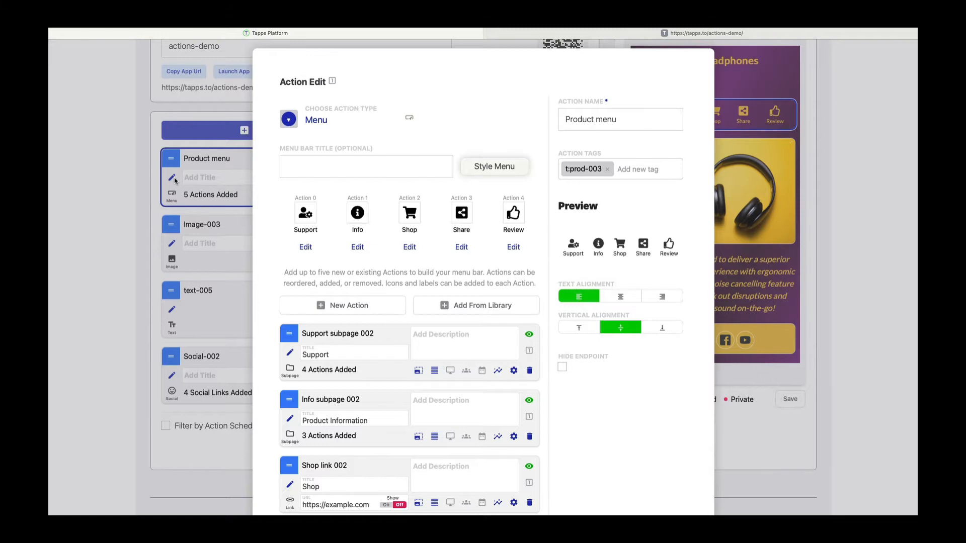
scroll(311, 130, down, 4)
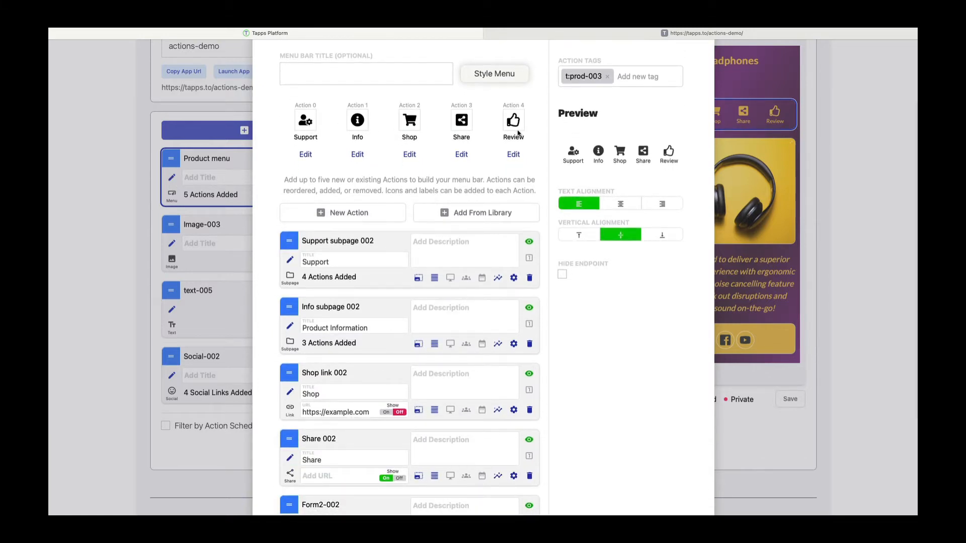
click(305, 155)
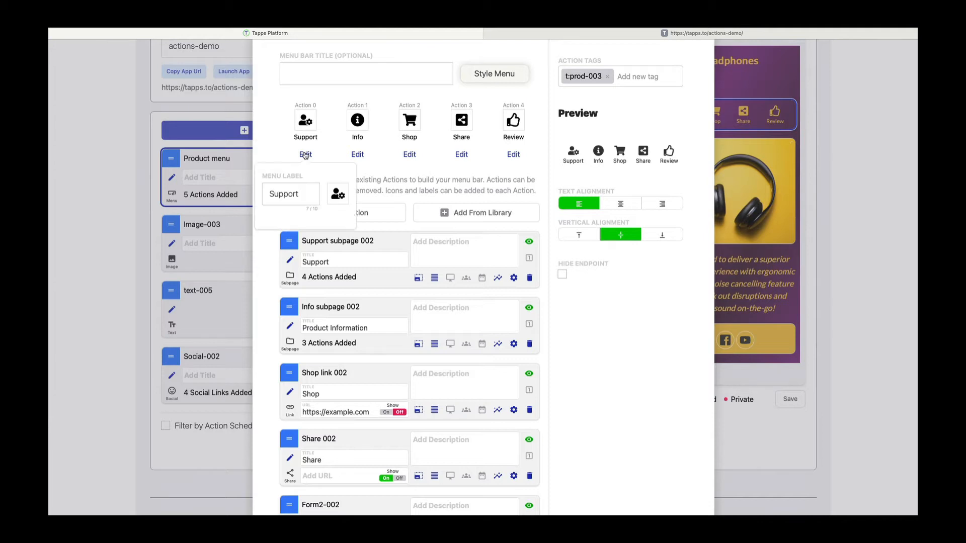
scroll(298, 198, down, 2)
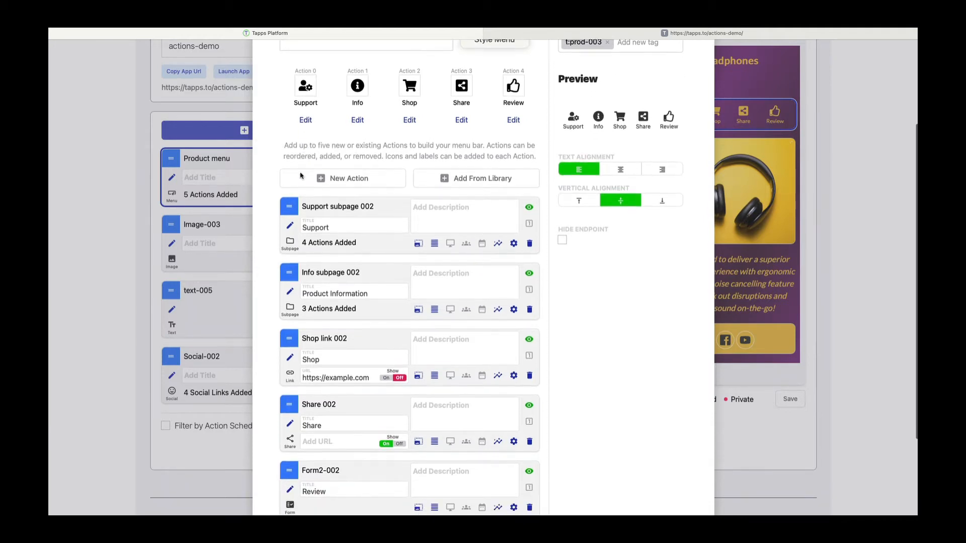
scroll(298, 198, down, 1)
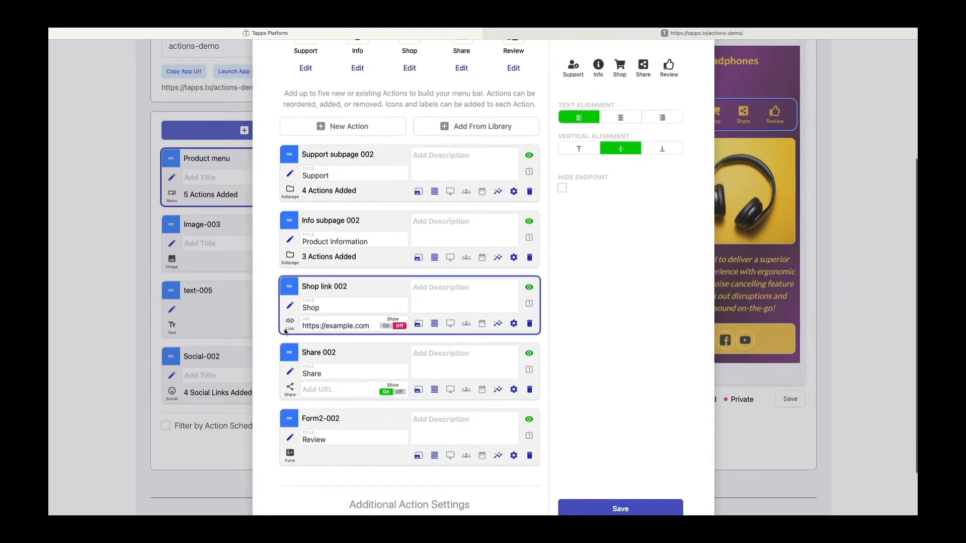
scroll(281, 348, up, 1)
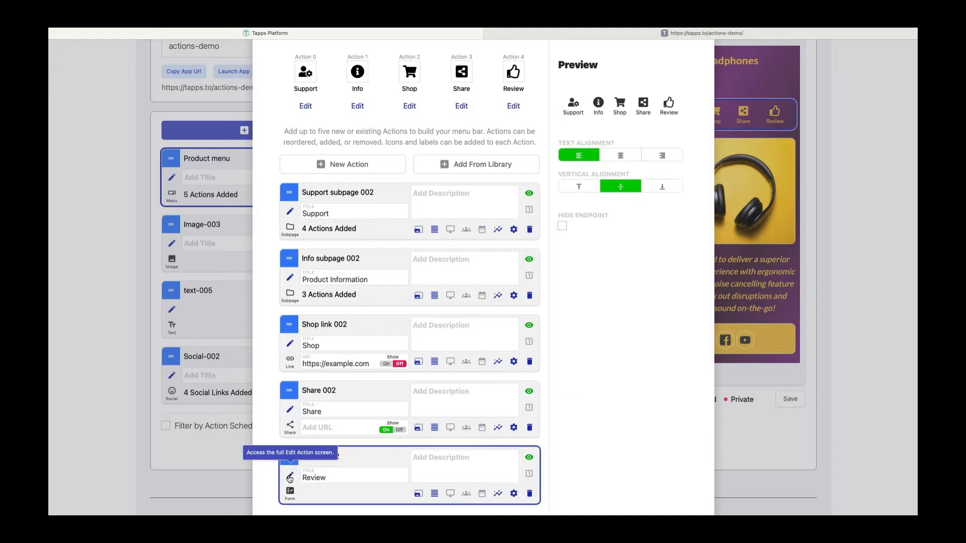
scroll(297, 364, up, 1)
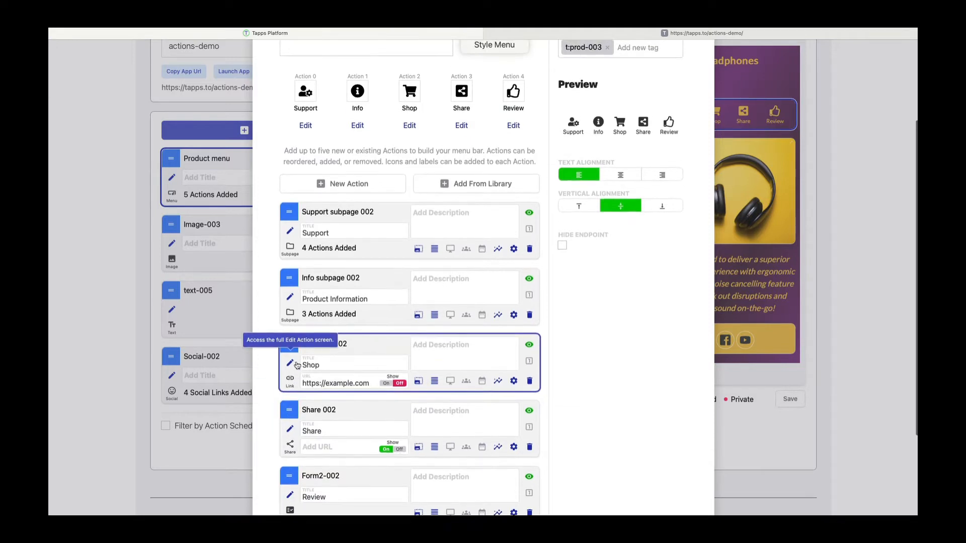
Examine the actions inside the menu's Support subpage, and leave both the subpage and Product menu editors without changes.
click(291, 232)
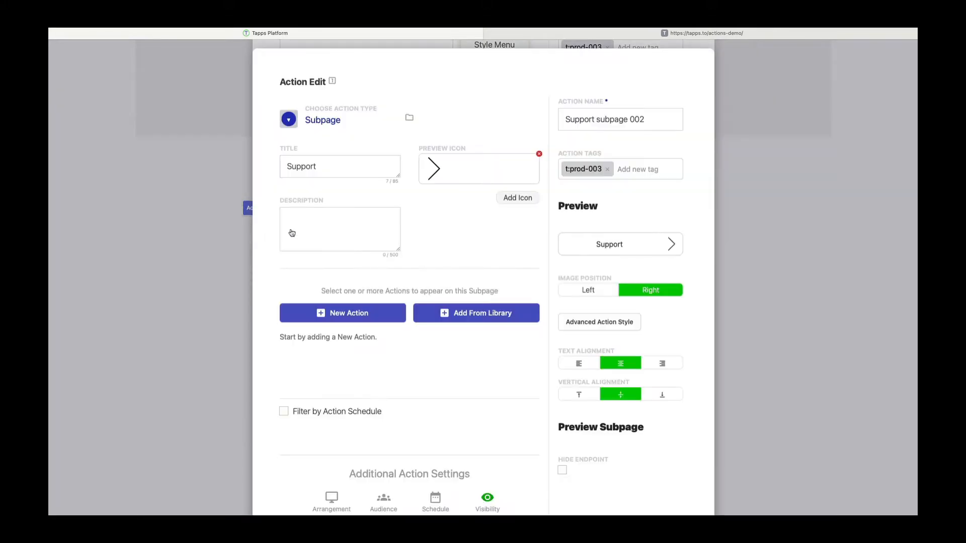
scroll(302, 251, down, 5)
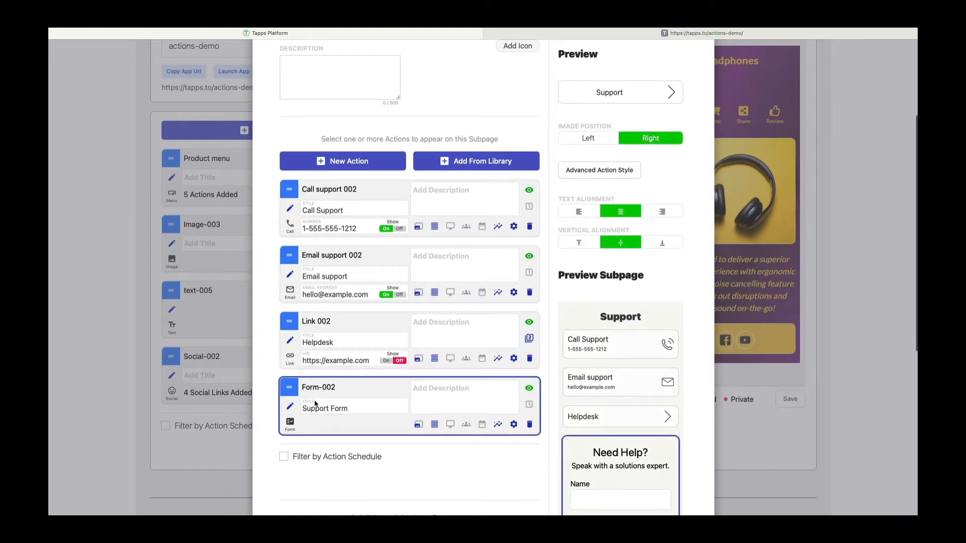
scroll(319, 388, down, 4)
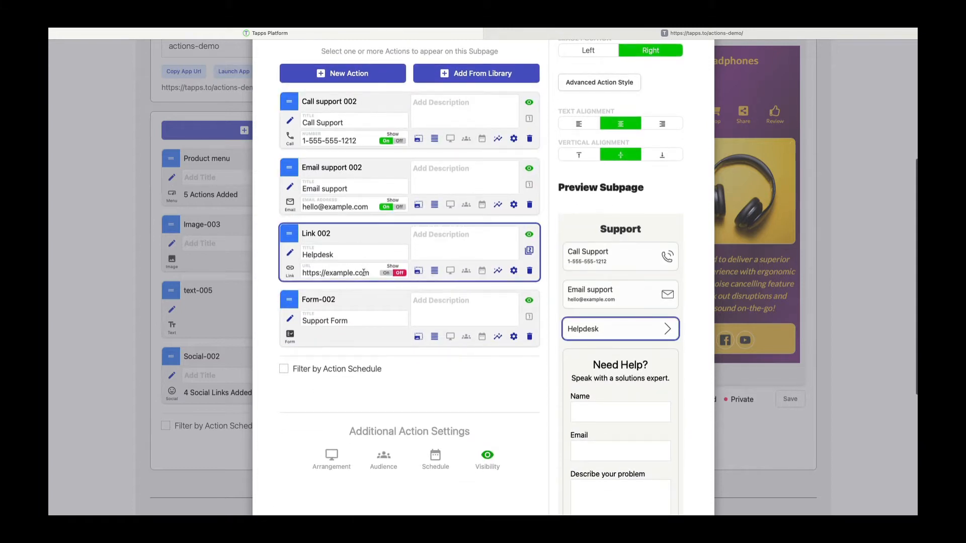
scroll(360, 272, down, 10)
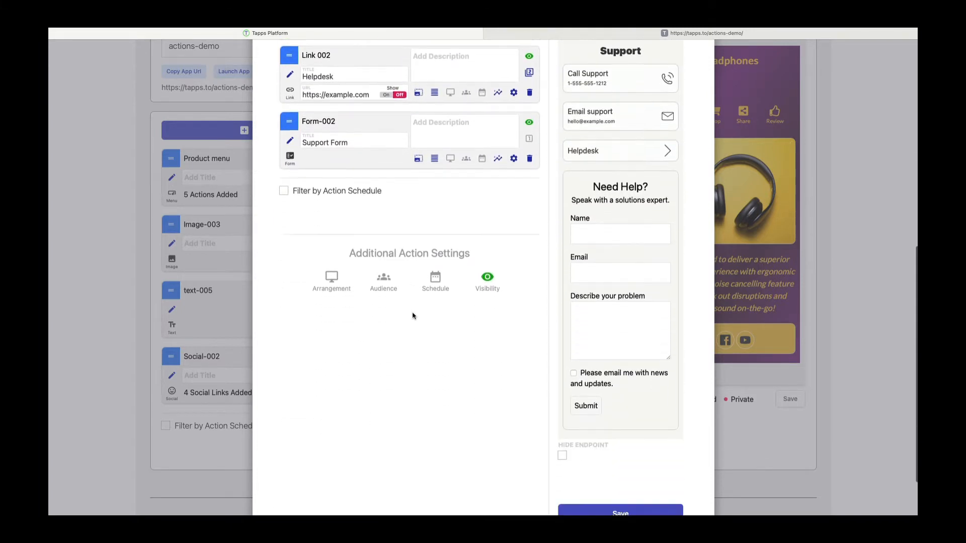
click(604, 463)
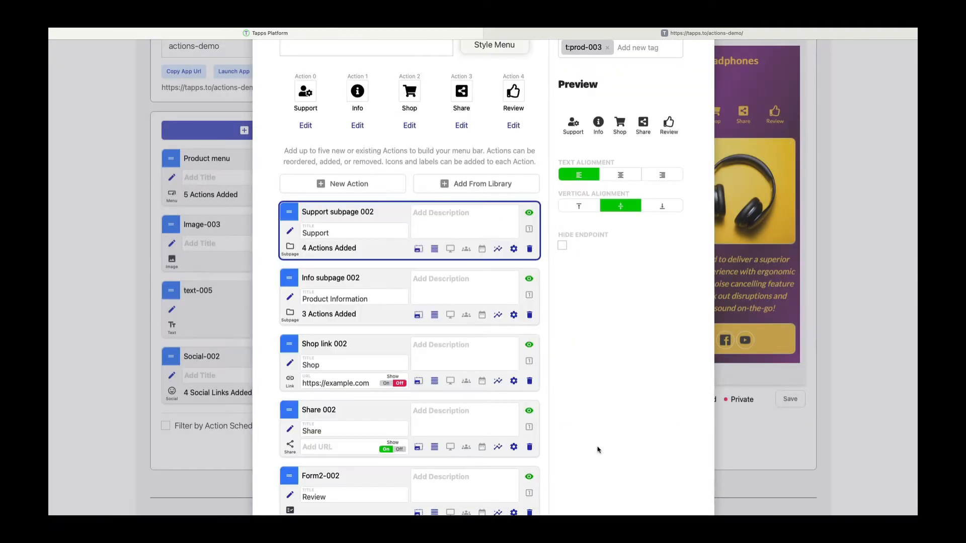
scroll(601, 417, down, 5)
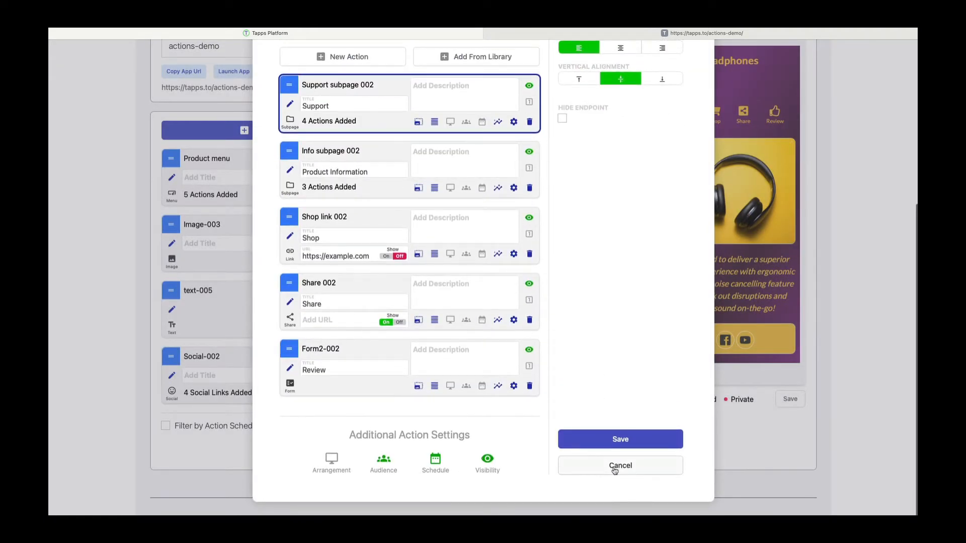
click(614, 467)
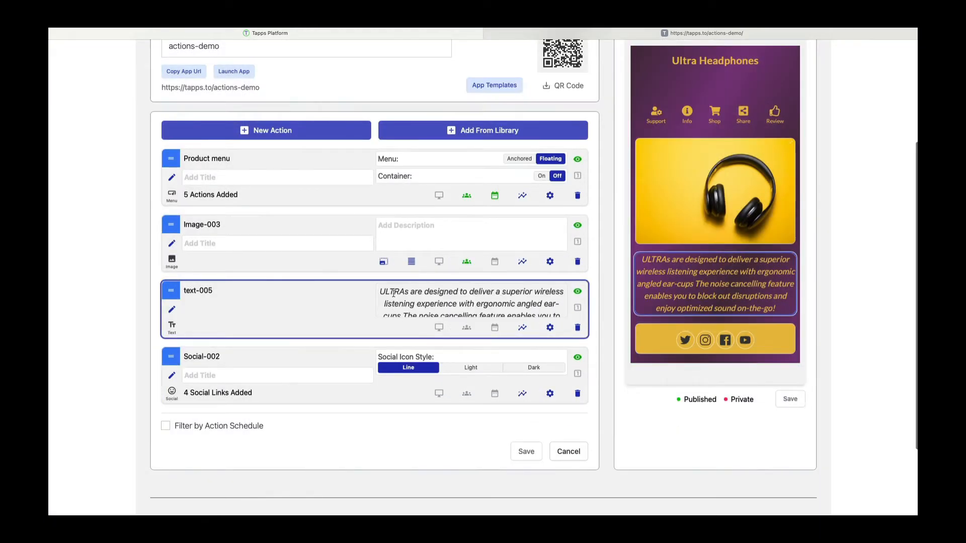
scroll(387, 295, up, 3)
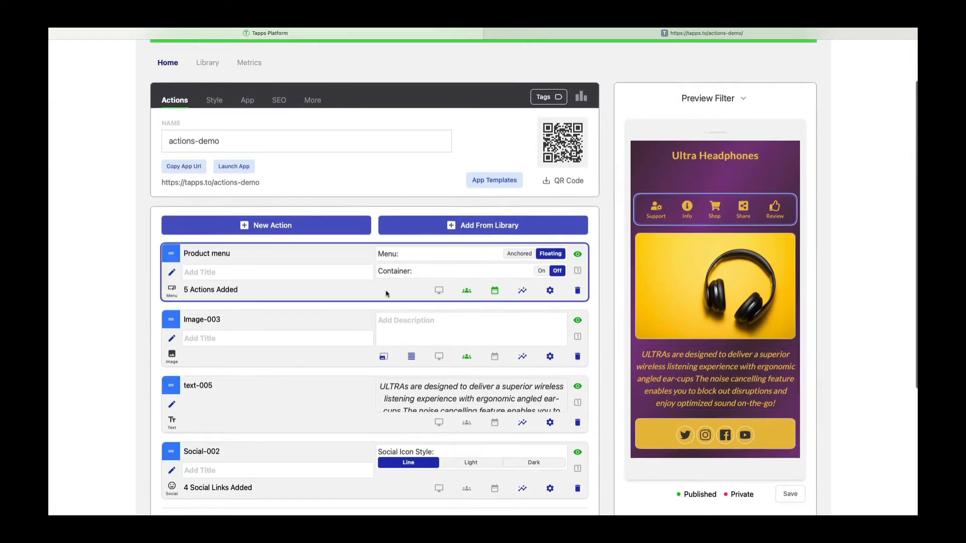
scroll(387, 294, up, 2)
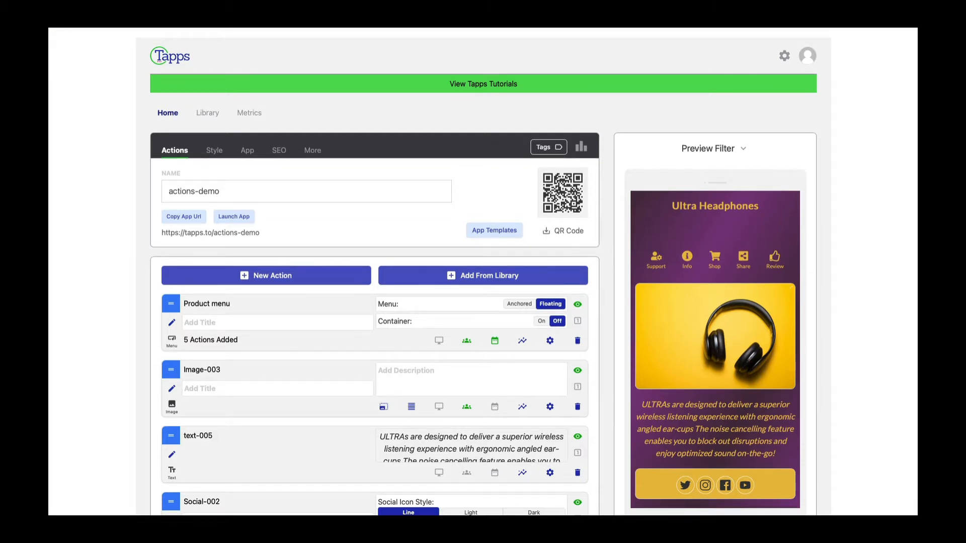
Start a new Link action in the actions-demo app and name it Promo Link.
click(297, 279)
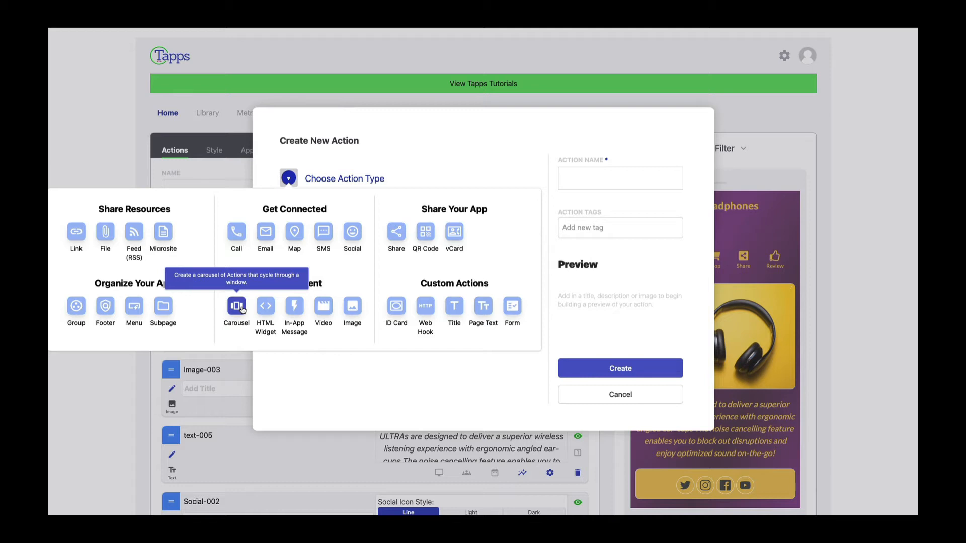
click(76, 235)
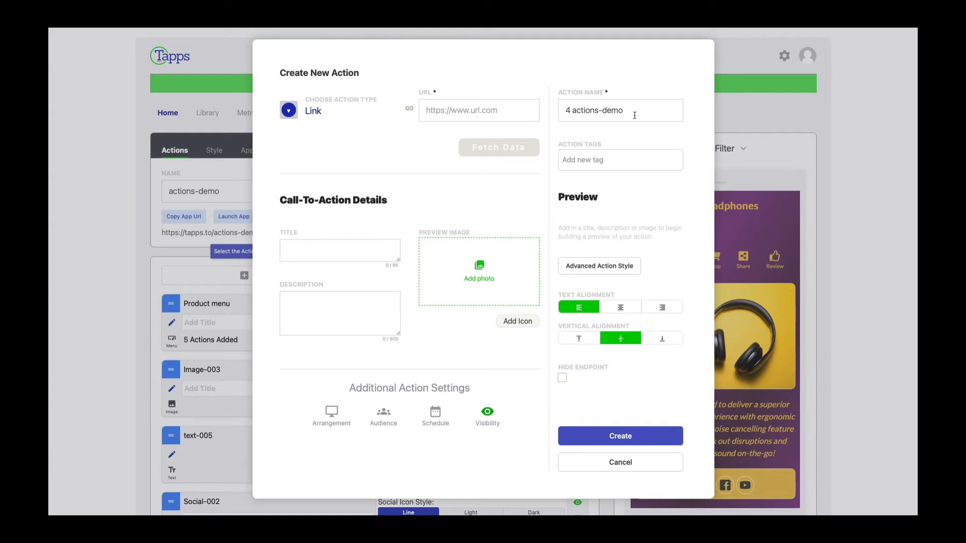
drag(632, 111, 559, 113)
text(P)
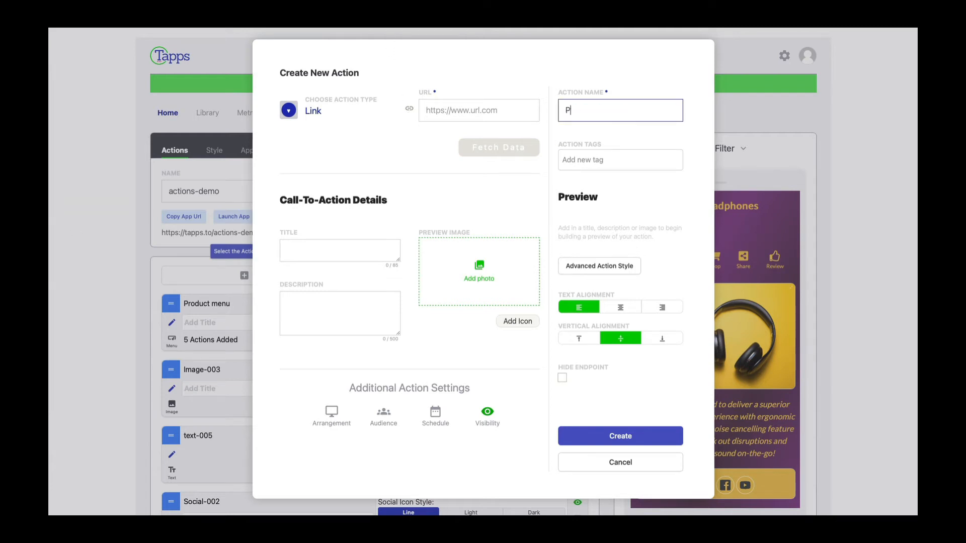
text(romo Link)
Add the existing promo tag to the new link action.
click(568, 160)
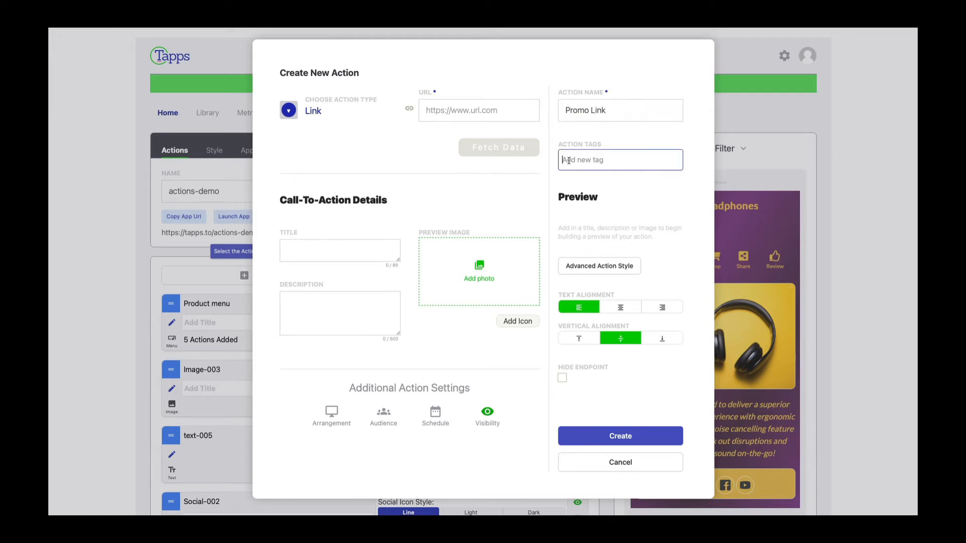
text(promo)
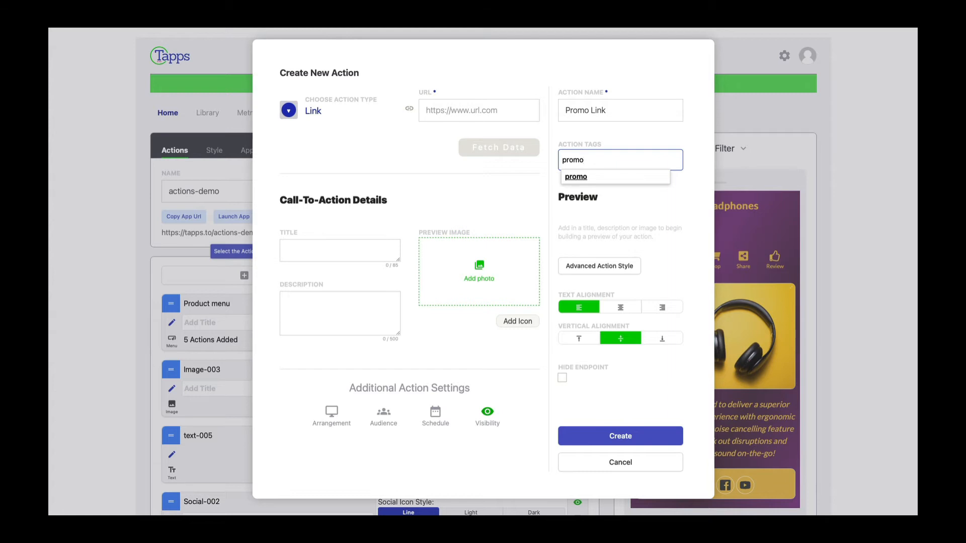
click(572, 178)
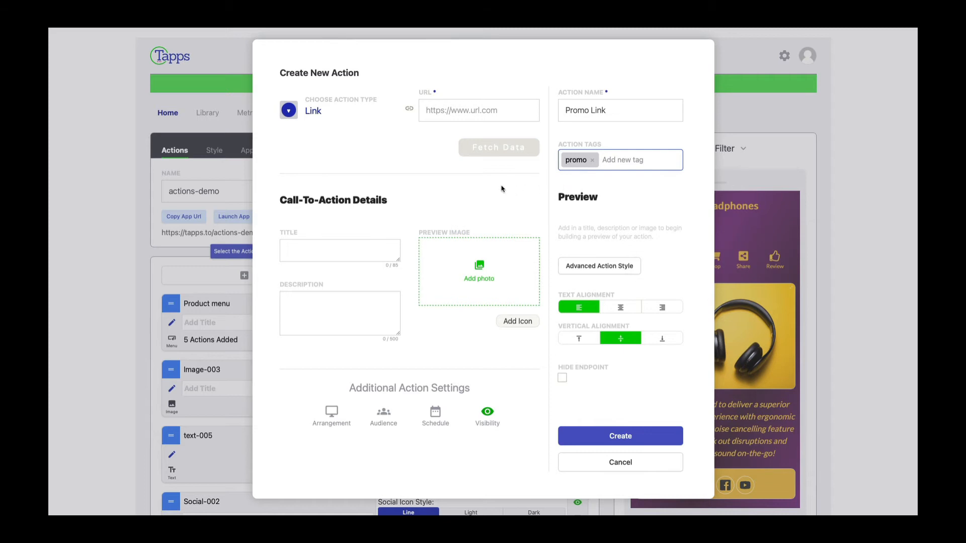
click(482, 113)
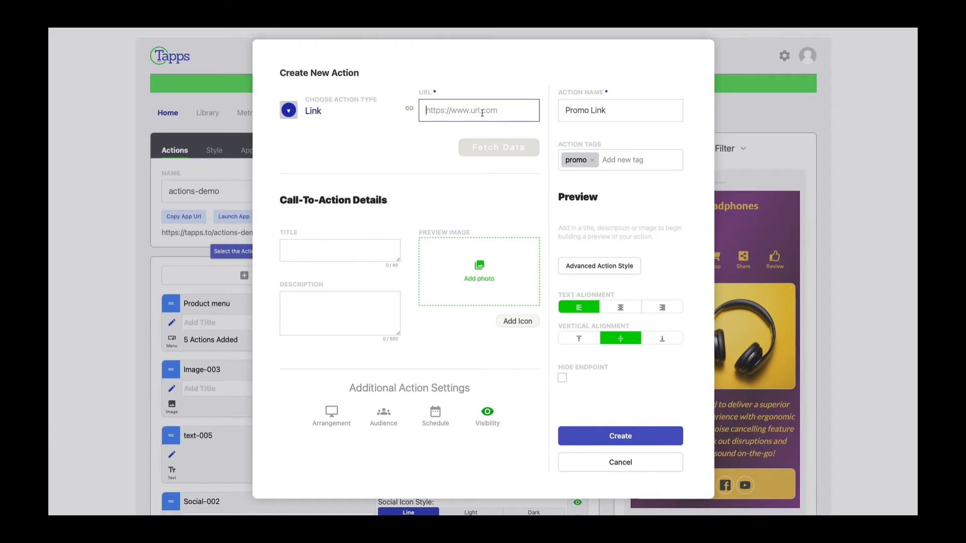
text(https://promo-link-15.uid.to)
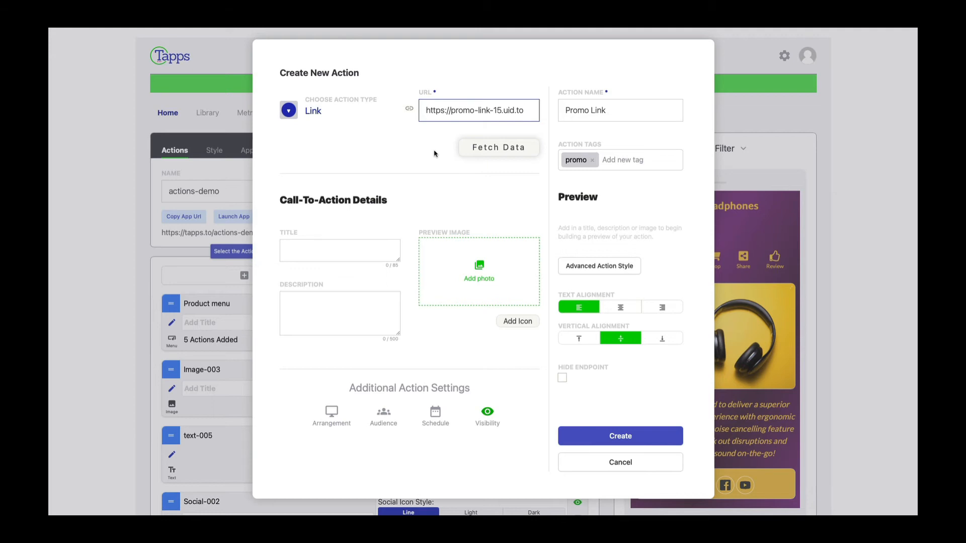
click(488, 151)
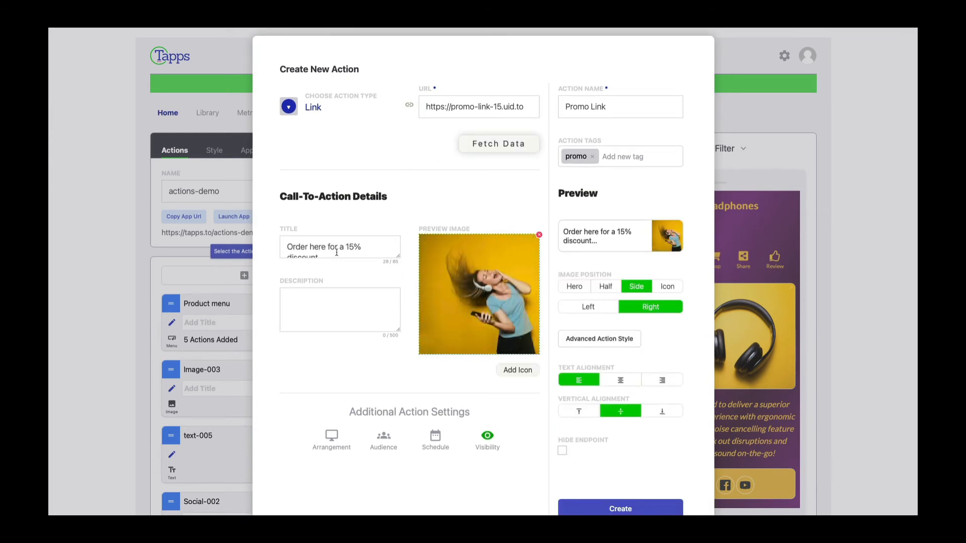
scroll(337, 252, down, 1)
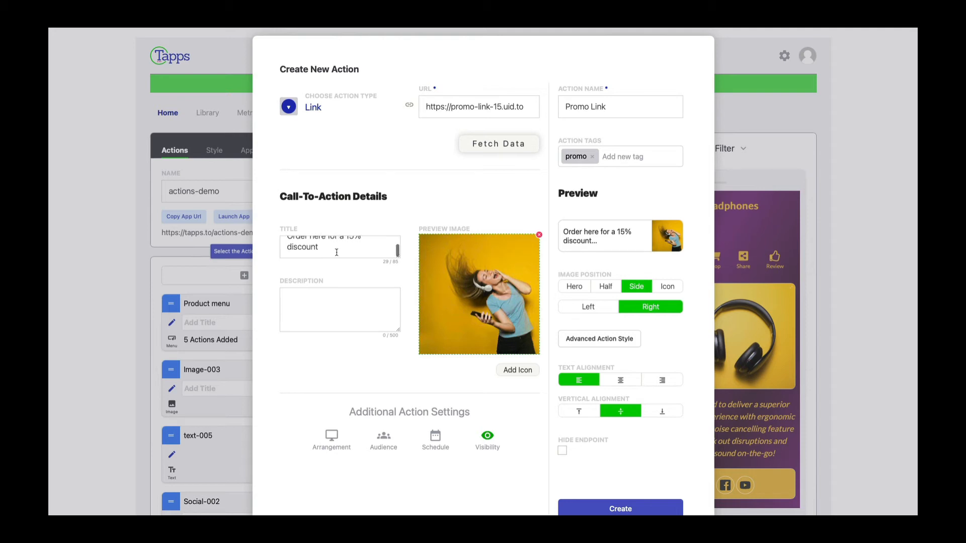
Try the preview image in the Icon, Side, Half and Hero positions.
click(668, 288)
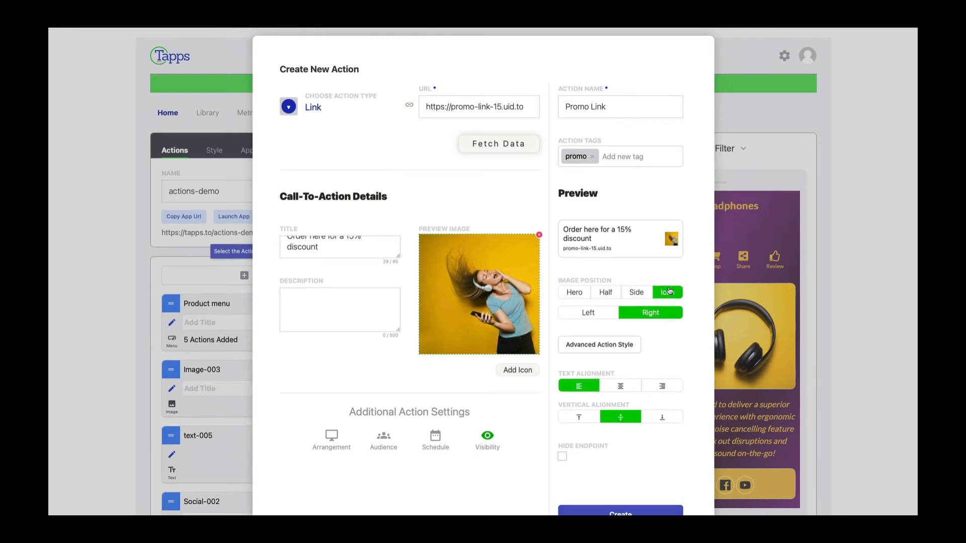
click(640, 293)
click(600, 288)
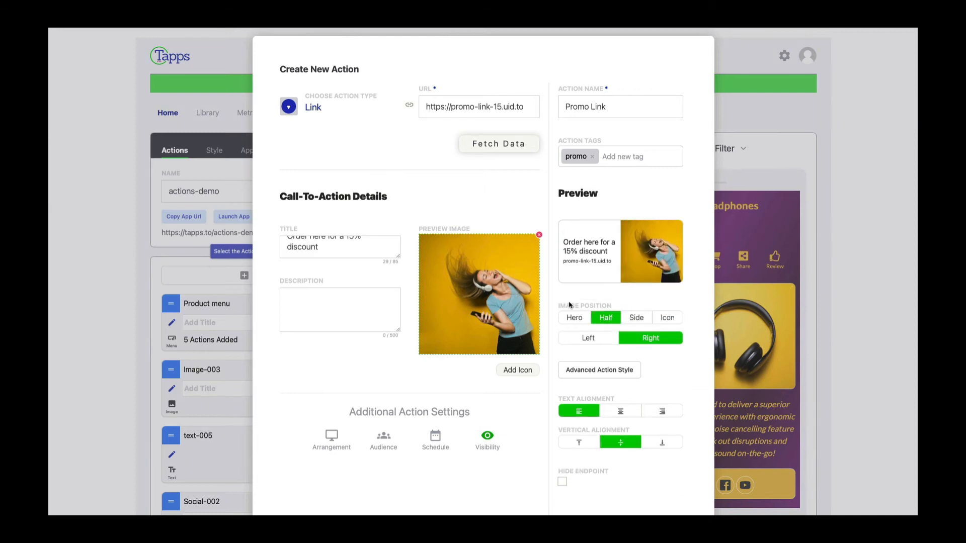
click(573, 318)
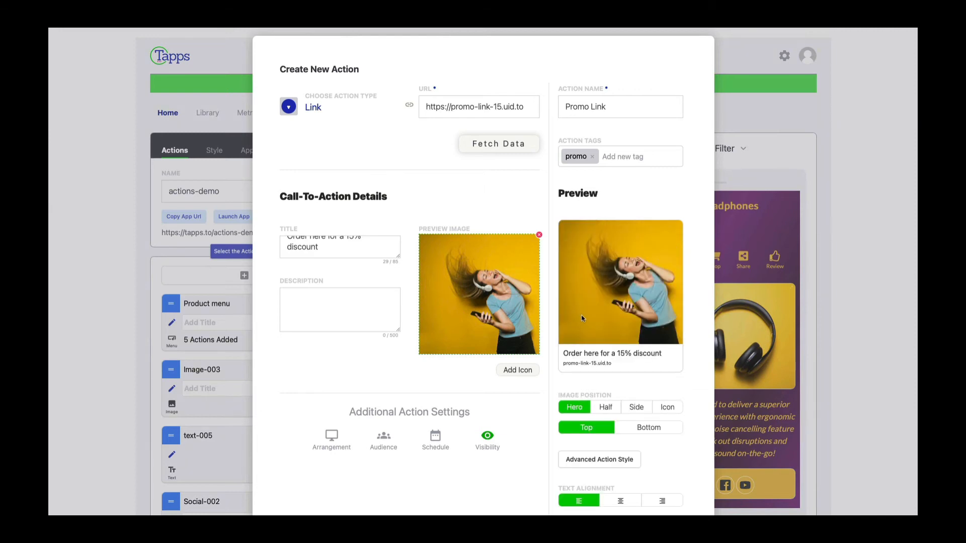
Replace the link's preview image with a right-pointing arrow icon.
click(538, 235)
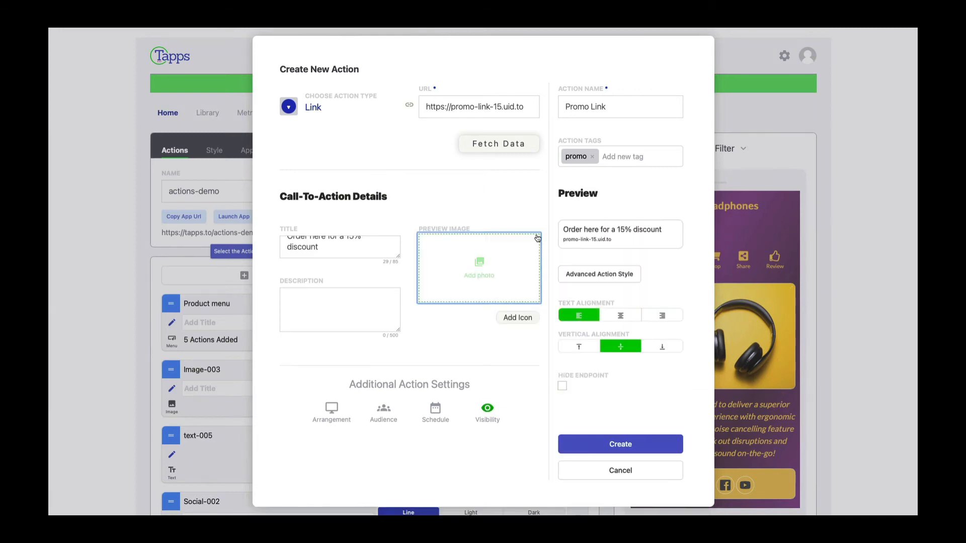
click(527, 323)
click(495, 260)
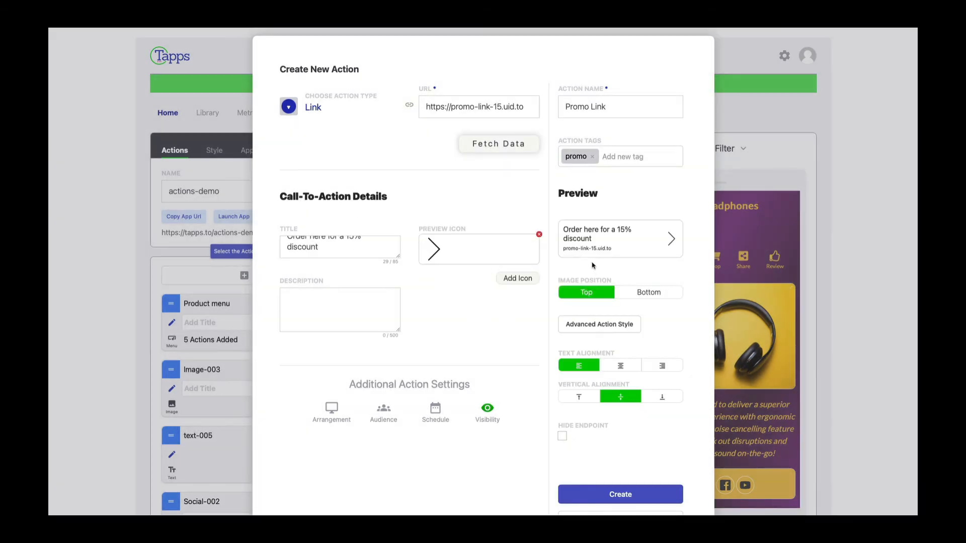
Hide the endpoint on the Promo Link card and create the action.
scroll(591, 263, down, 2)
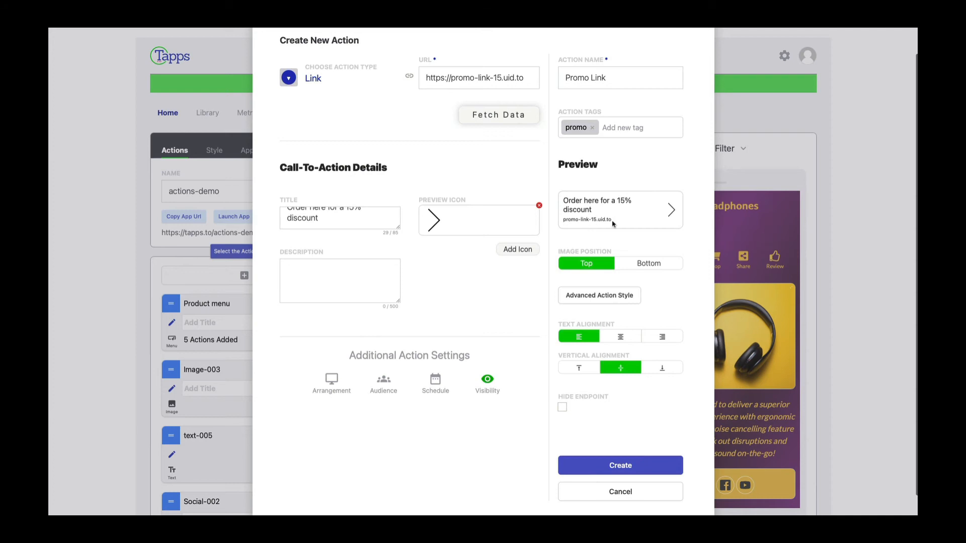
click(563, 409)
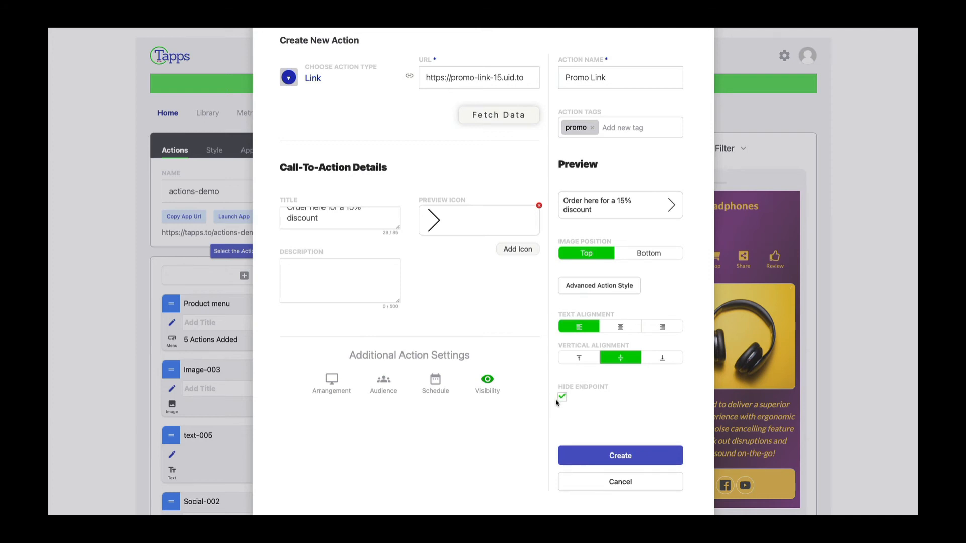
scroll(519, 402, up, 1)
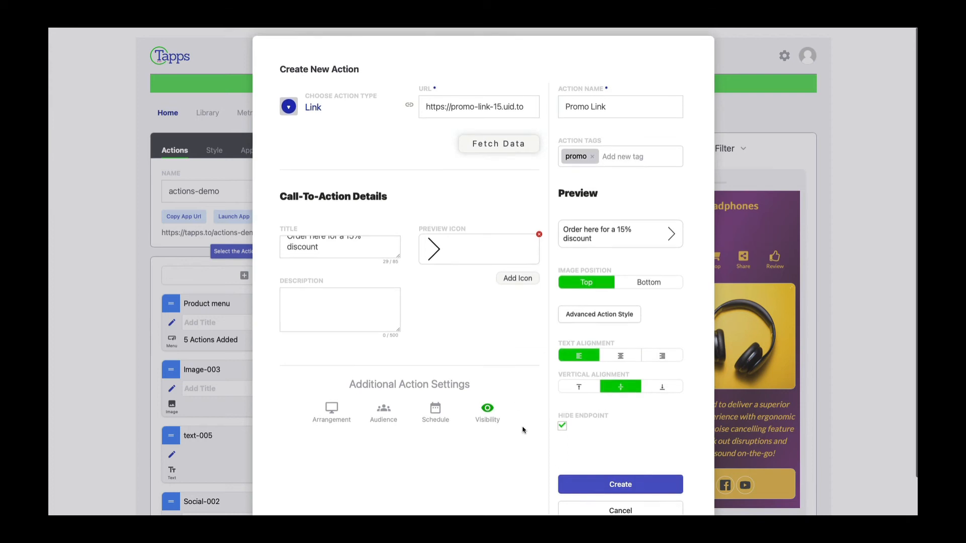
click(610, 492)
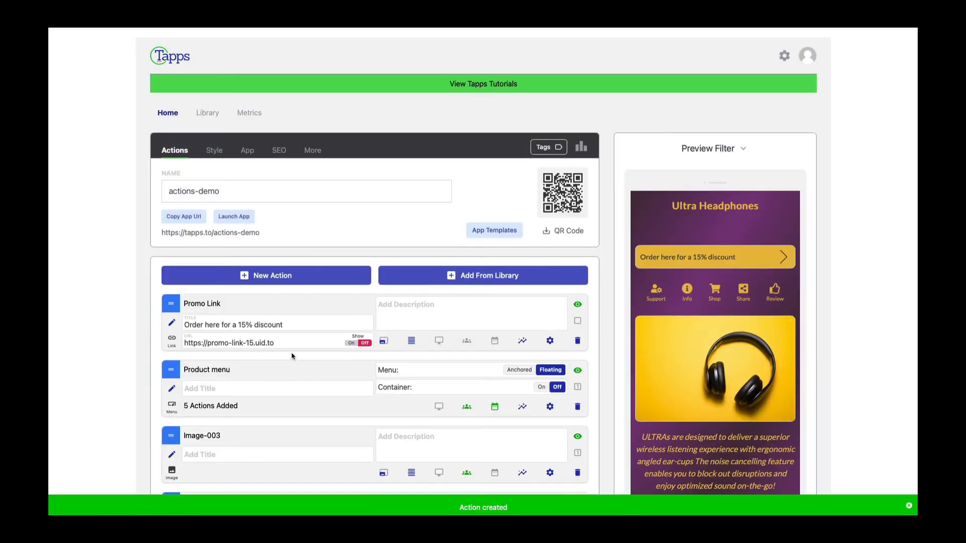
Move the Promo Link action between text-005 and Social-002, and save the app.
scroll(290, 352, down, 2)
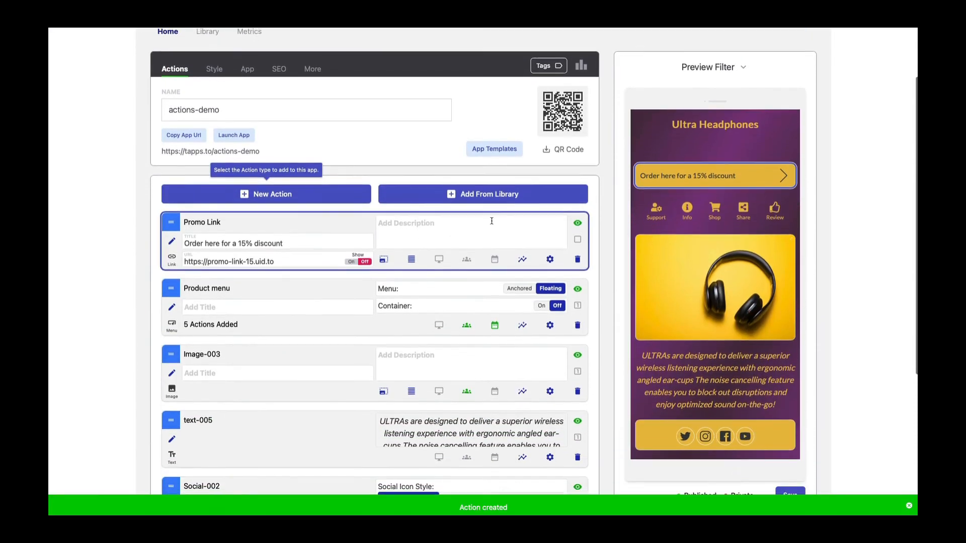
scroll(189, 252, down, 2)
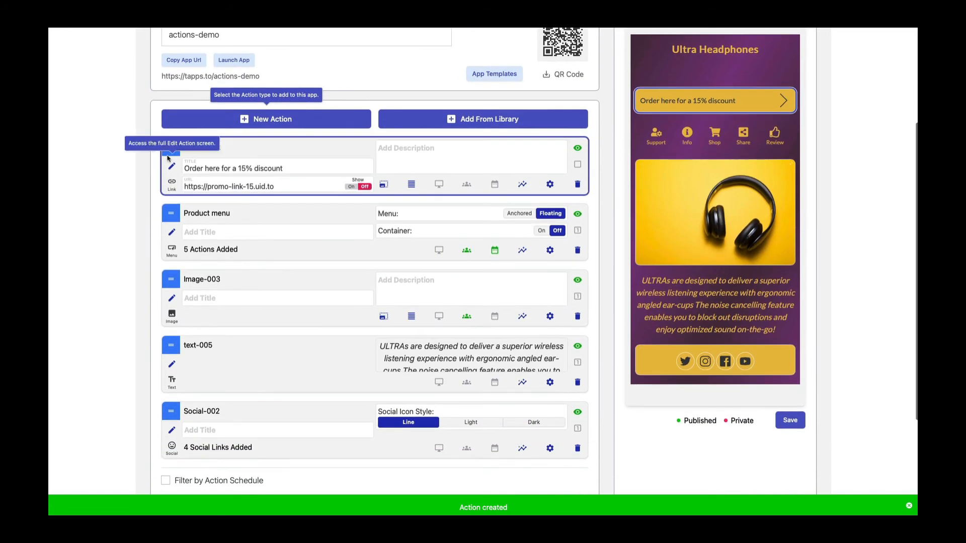
drag(171, 150, 166, 342)
scroll(431, 449, down, 4)
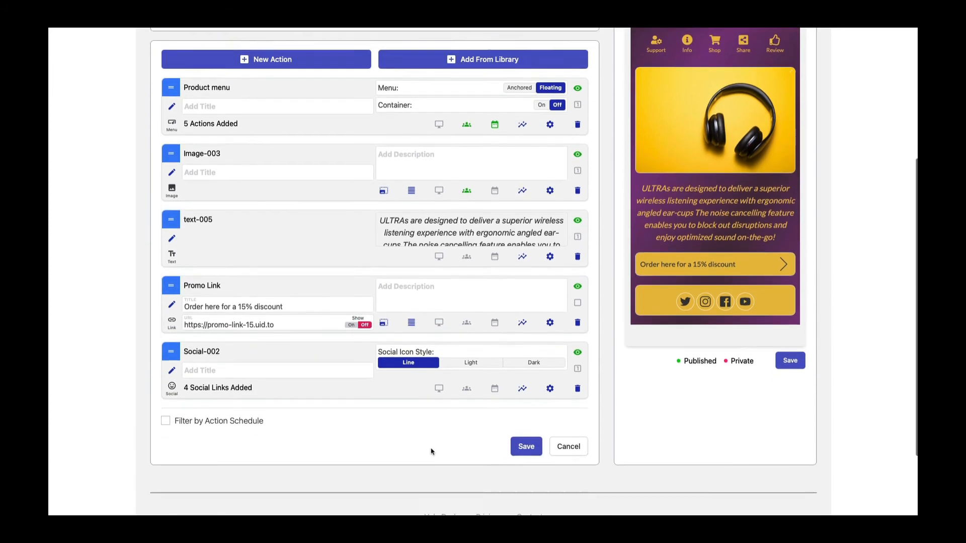
click(526, 421)
scroll(348, 398, up, 3)
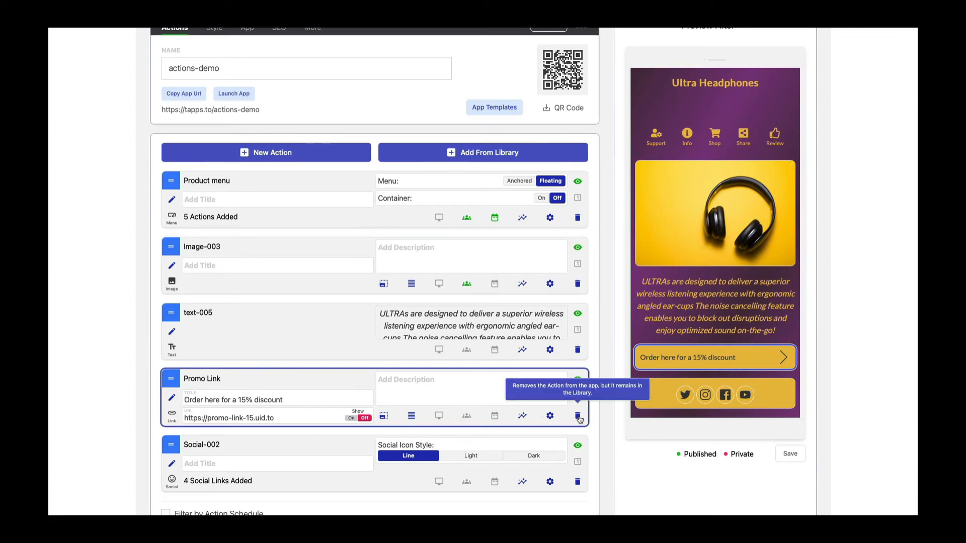
Remove the Promo Link action from the app and confirm the removal.
click(579, 418)
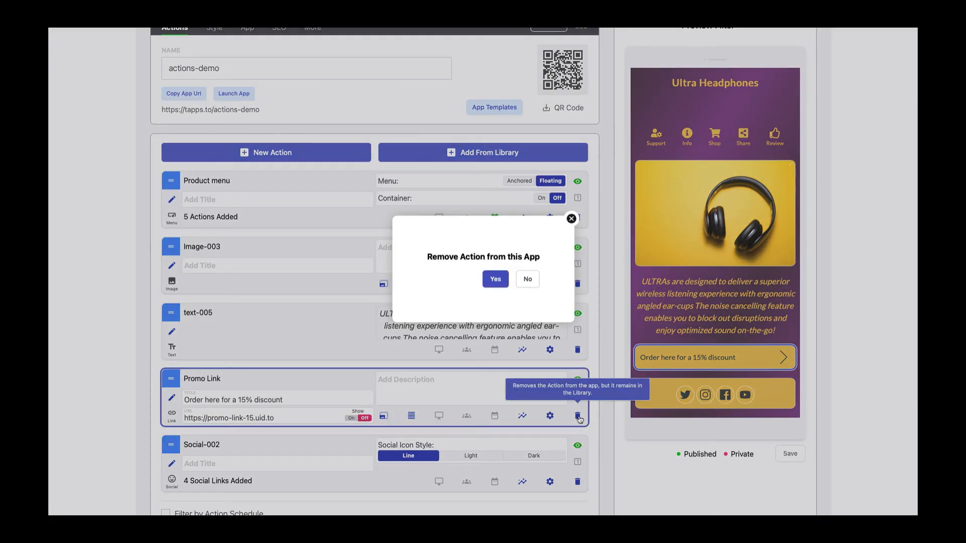
click(499, 281)
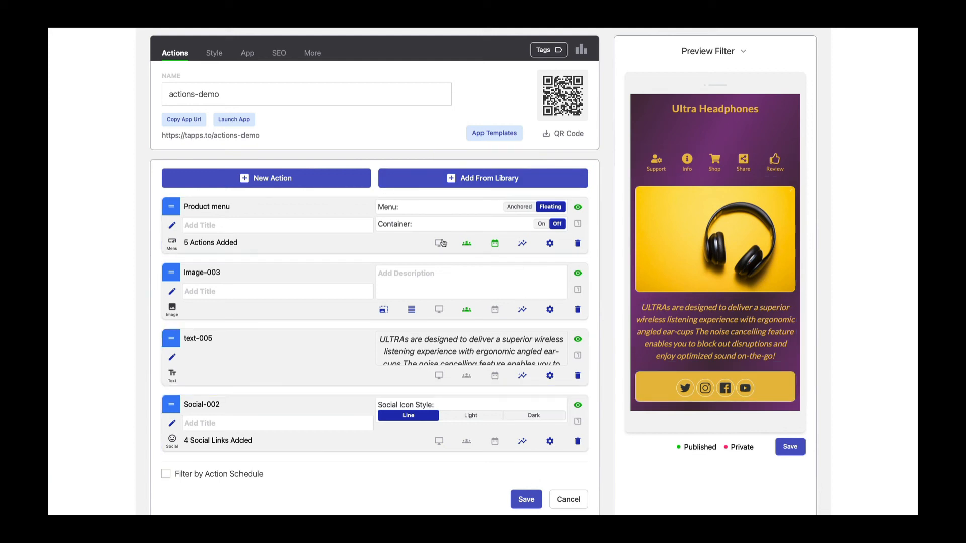
Start adding an action from the library and sort the list by last modified, newest first.
click(466, 180)
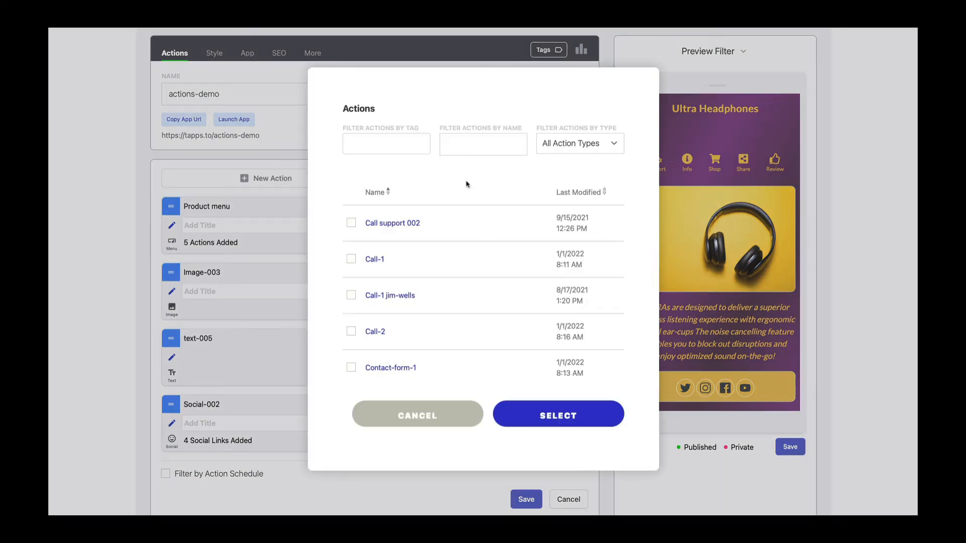
click(577, 196)
click(576, 196)
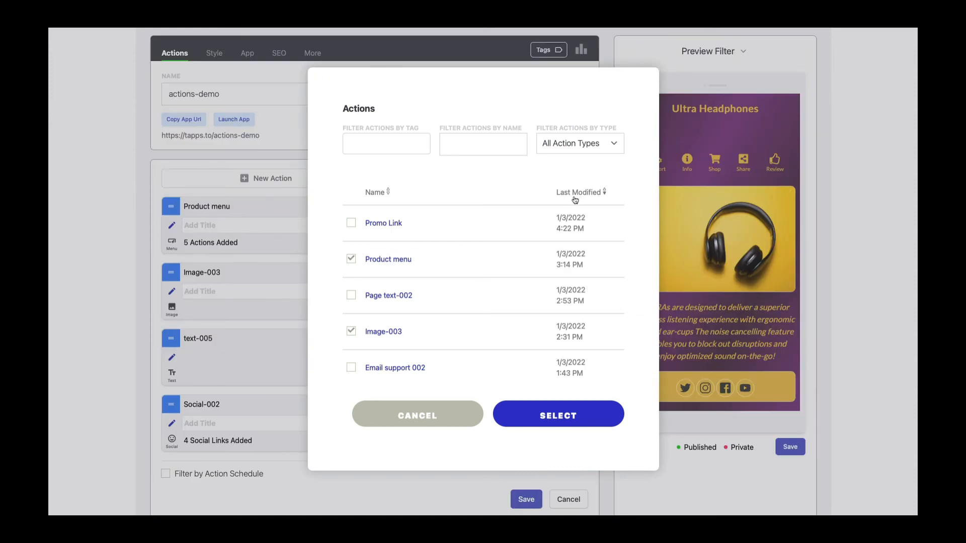
Filter the library actions by the promo tag and add Promo Link to the app.
click(396, 150)
text(promo)
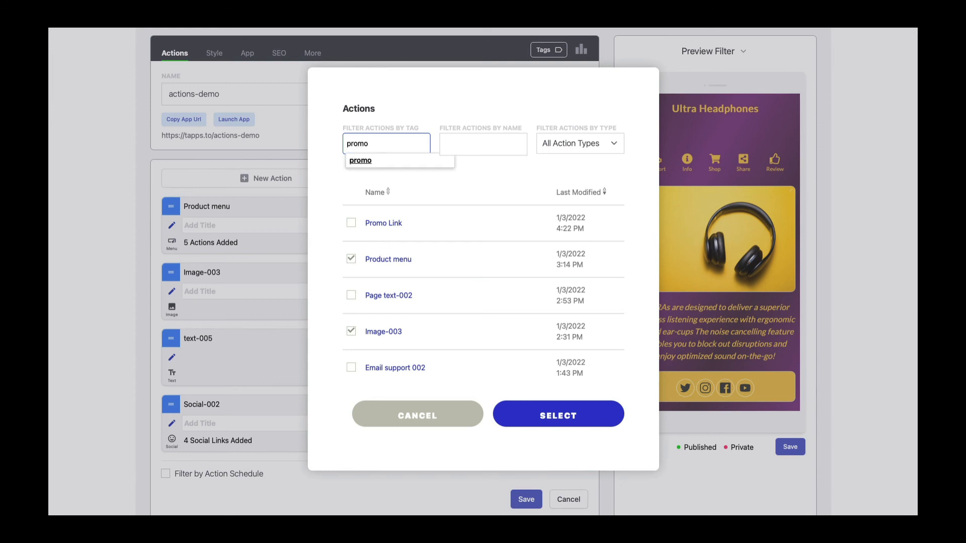
click(360, 160)
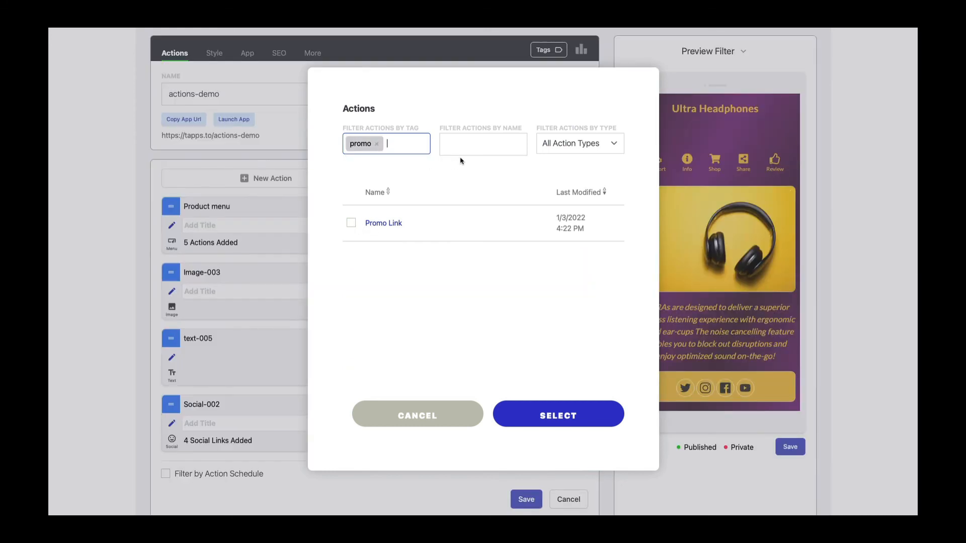
click(351, 223)
click(569, 416)
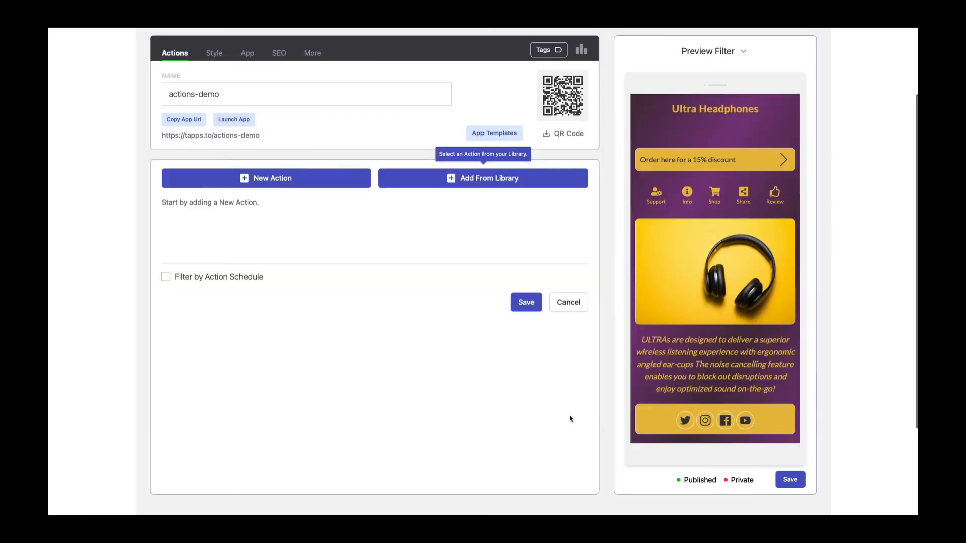
Place the re-added Promo Link directly above the Social-002 action and save the app.
scroll(392, 336, down, 2)
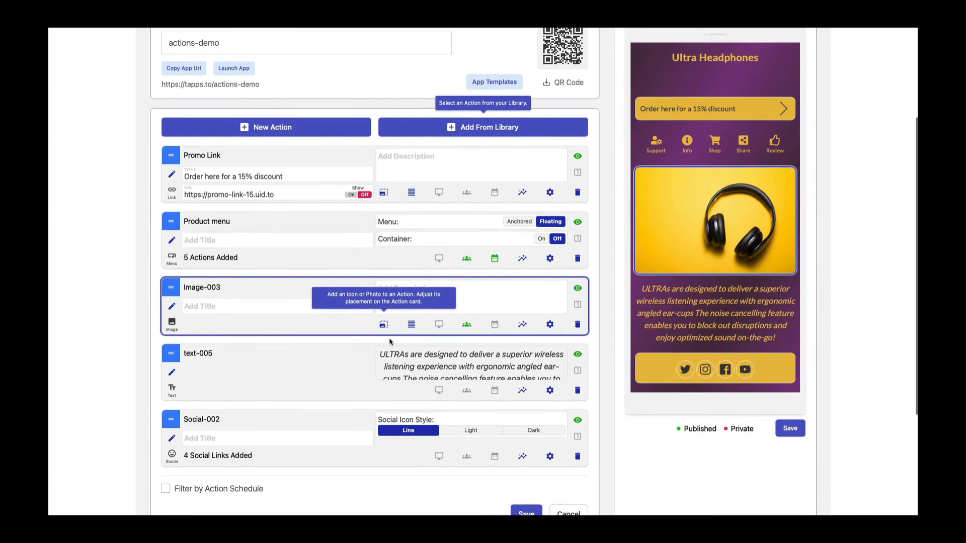
drag(170, 158, 181, 351)
scroll(400, 334, down, 3)
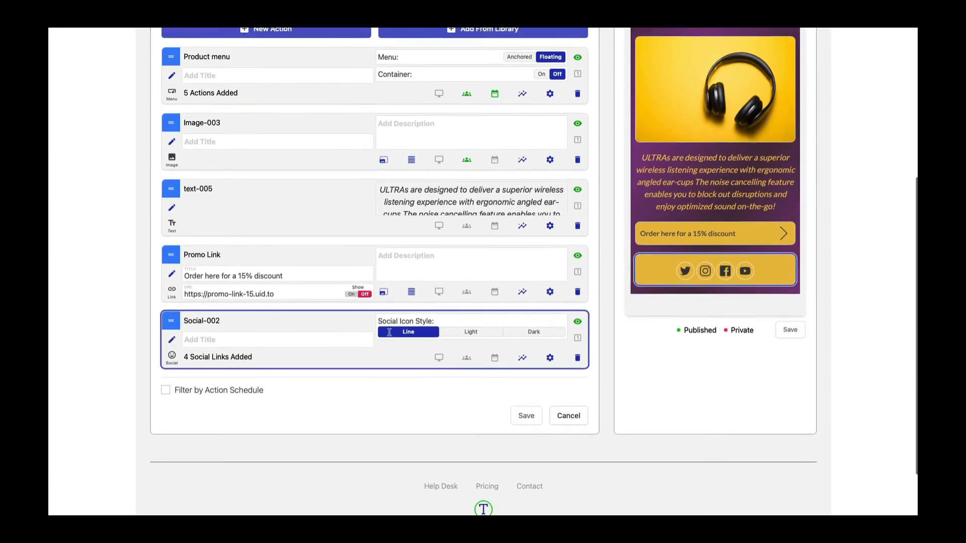
scroll(400, 334, up, 2)
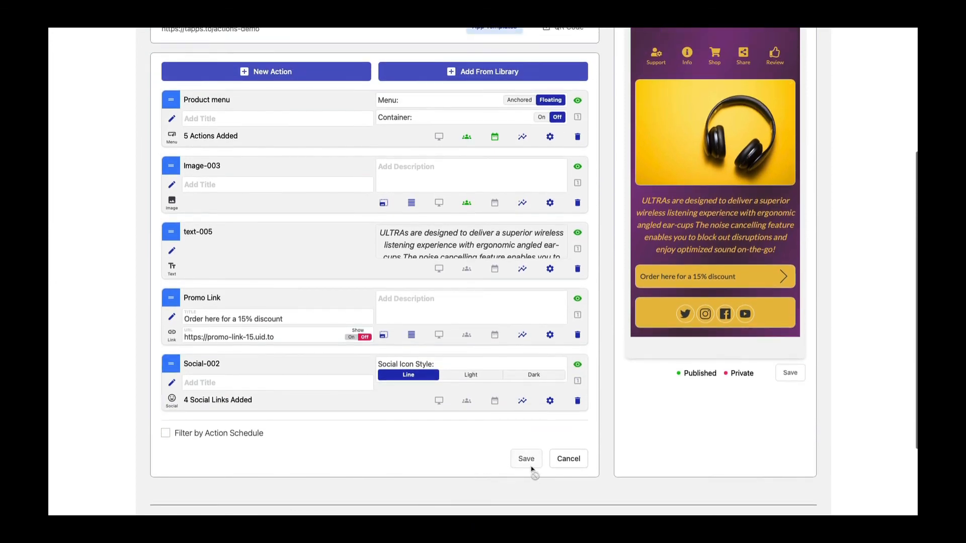
click(526, 459)
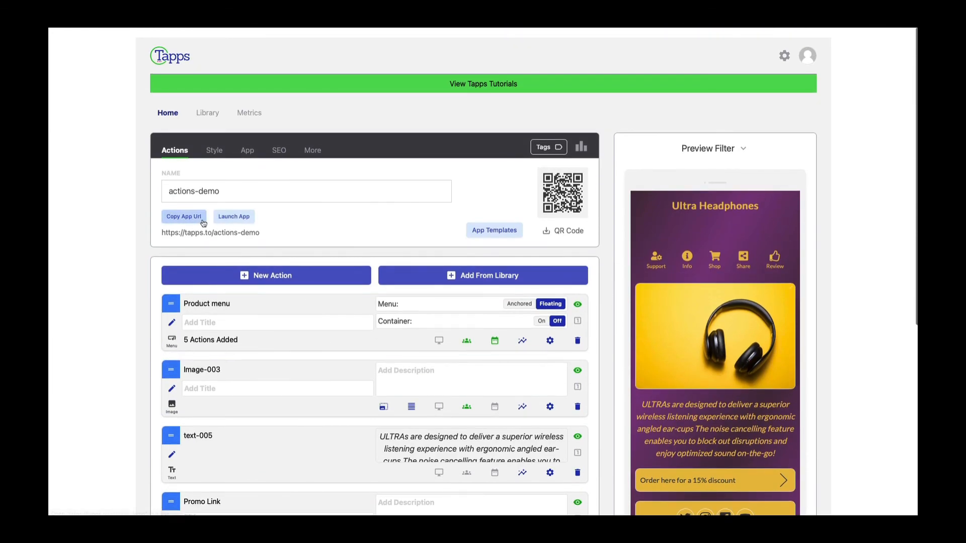
Launch the live actions-demo app to view the published page.
click(241, 218)
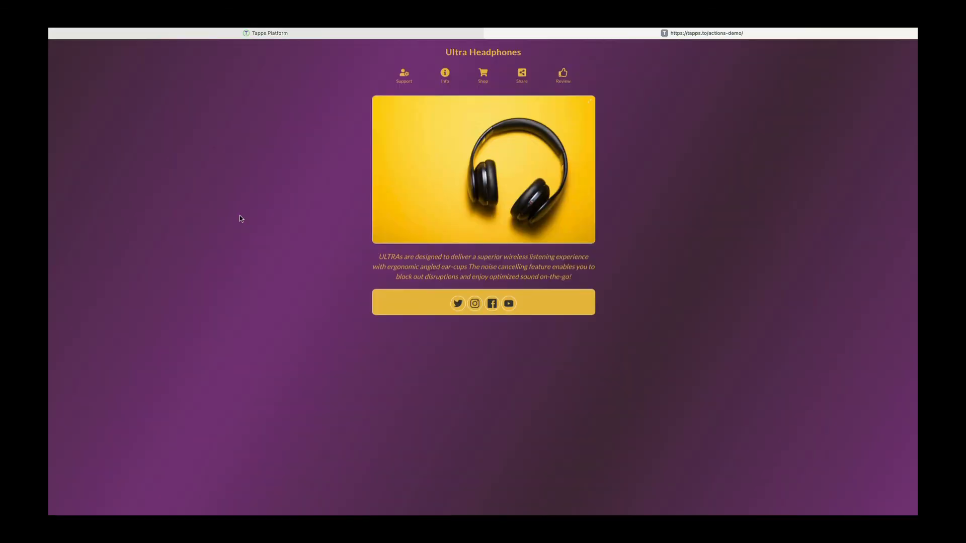